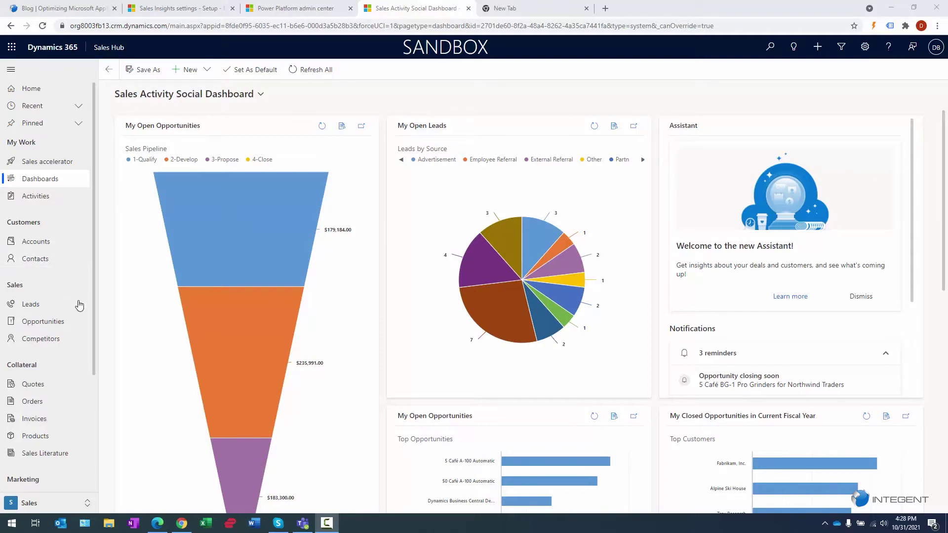
Open the My Open Opportunities list, showing 18 open opportunities, from the Sales navigation.
left_click(51, 322)
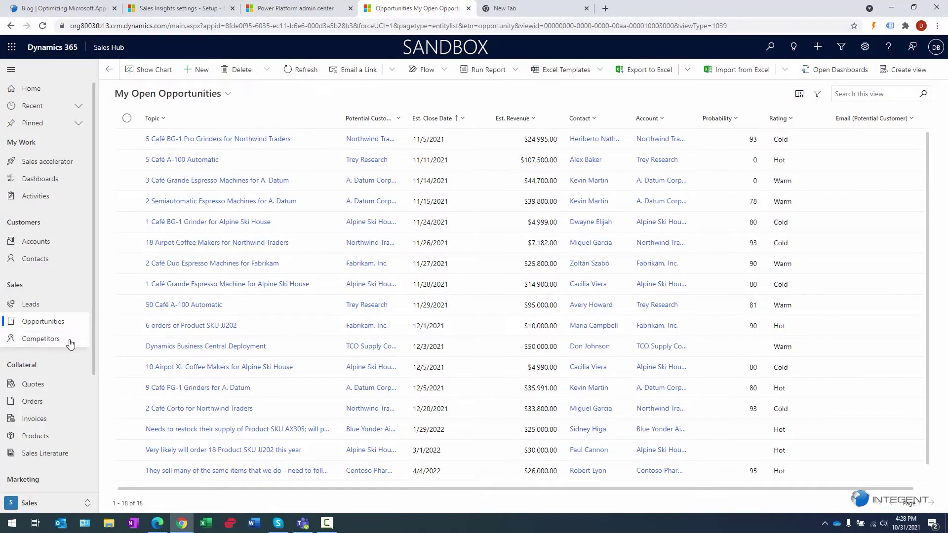
Open the Dynamics Business Central Deployment opportunity and view its empty Quotes tab.
left_click(195, 347)
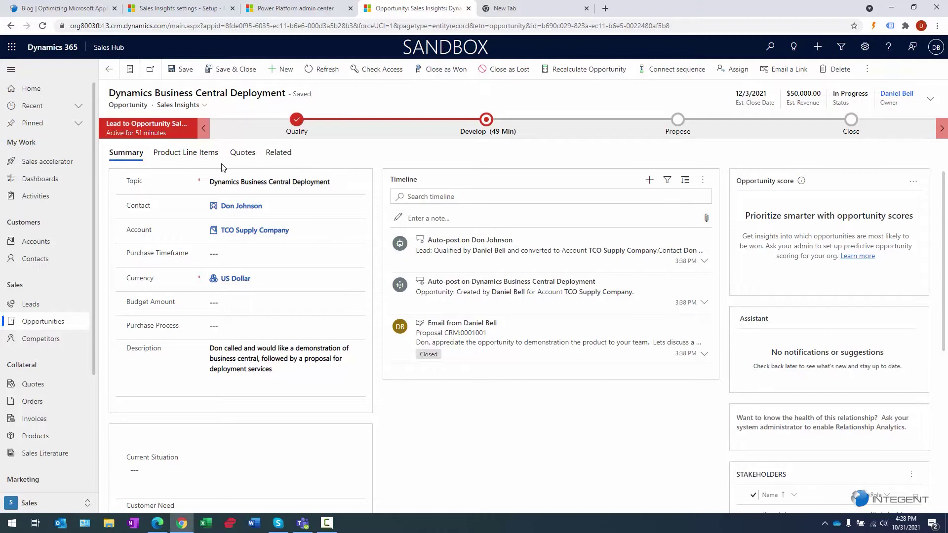
left_click(243, 154)
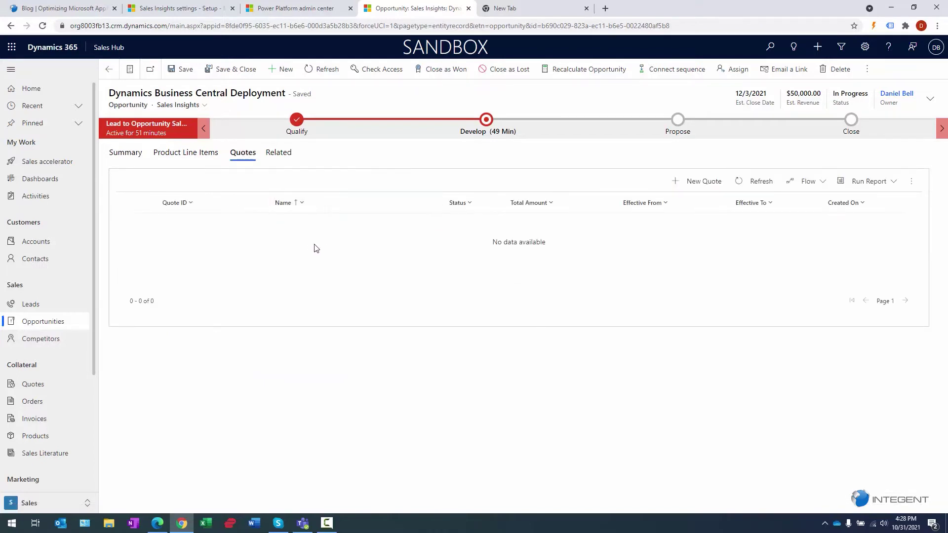
Start a new quote from the opportunity's Quotes subgrid and let the form load.
left_click(695, 182)
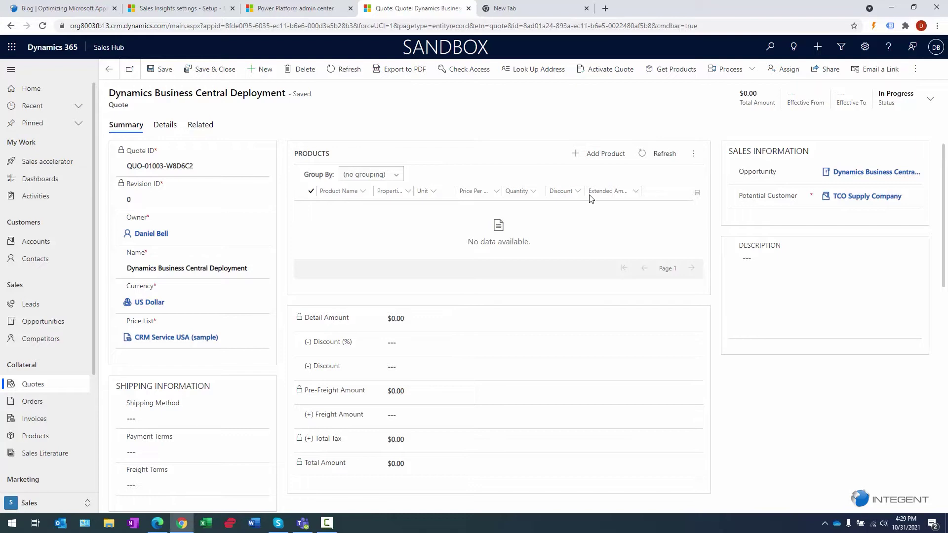
Add write-in product 'Dynamics Business Central Deployment' at $30,000 per unit.
left_click(605, 162)
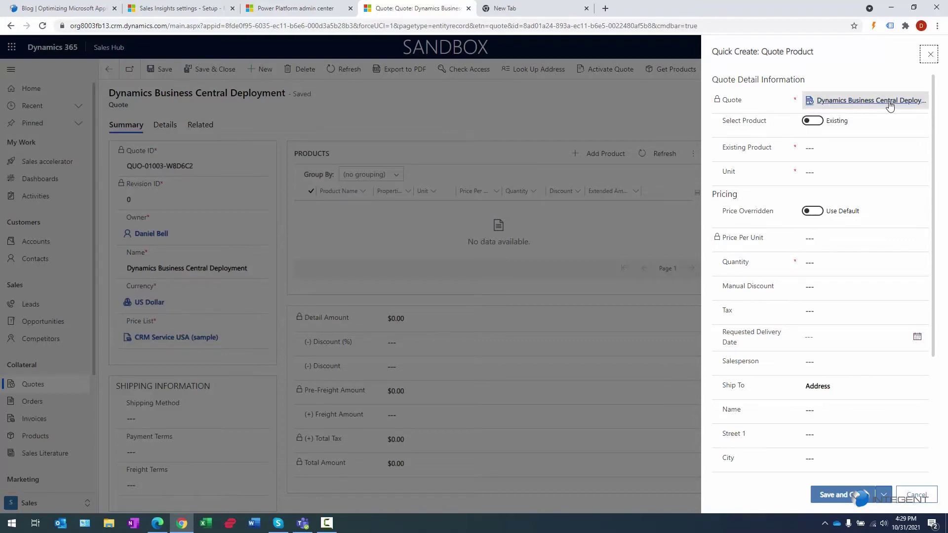
left_click(814, 121)
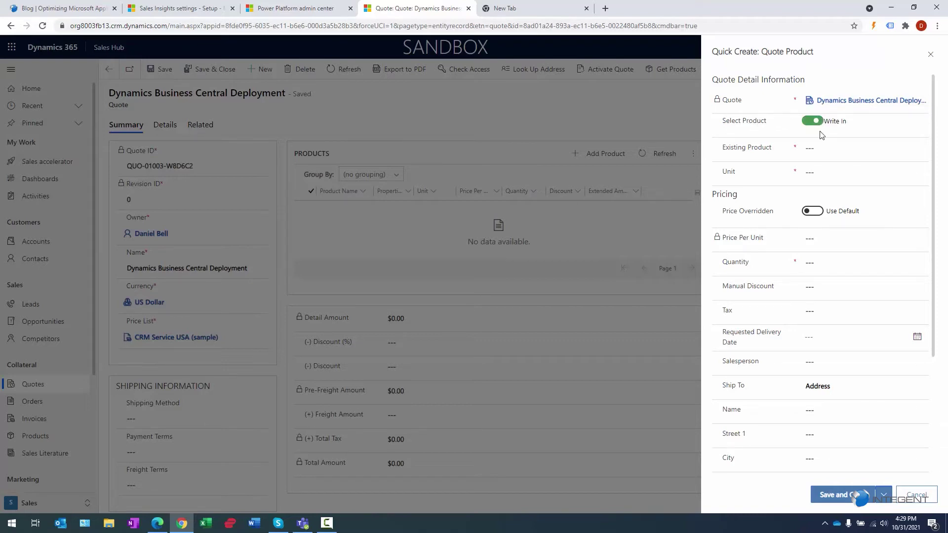
left_click(828, 148)
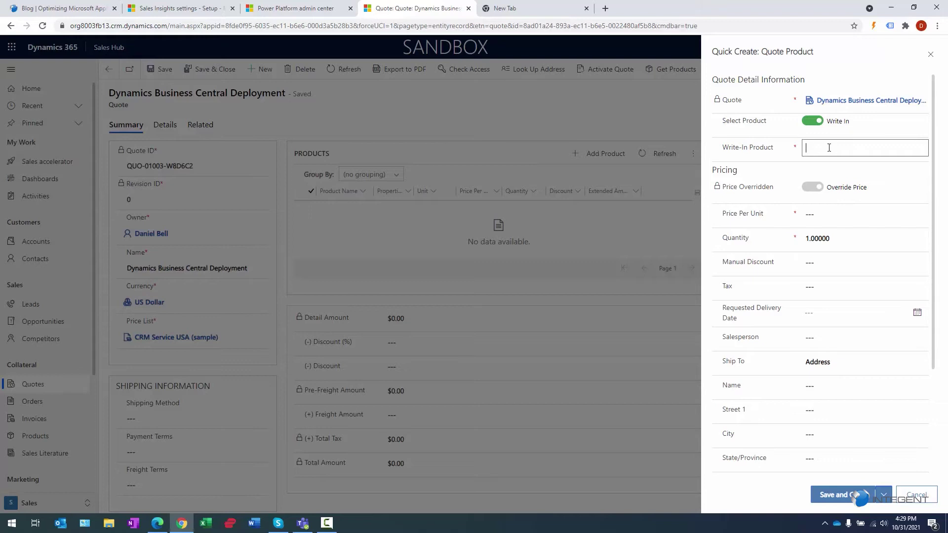
type("Dynamics Business Central Deployme")
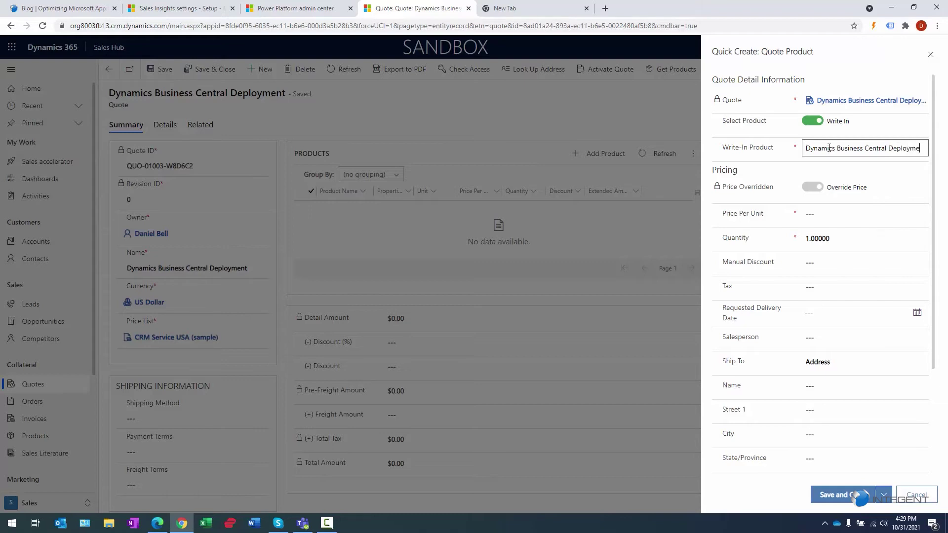
type("nt")
left_click(825, 214)
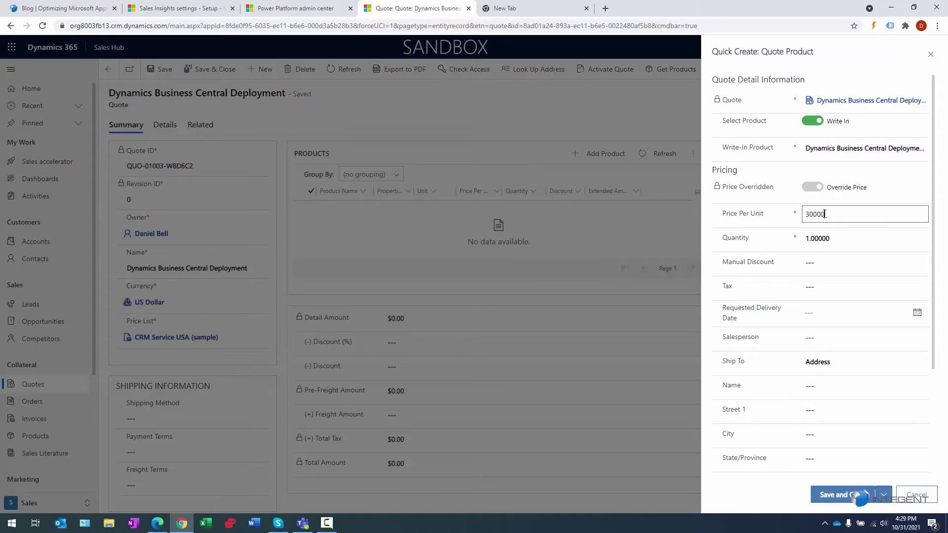
key("Return")
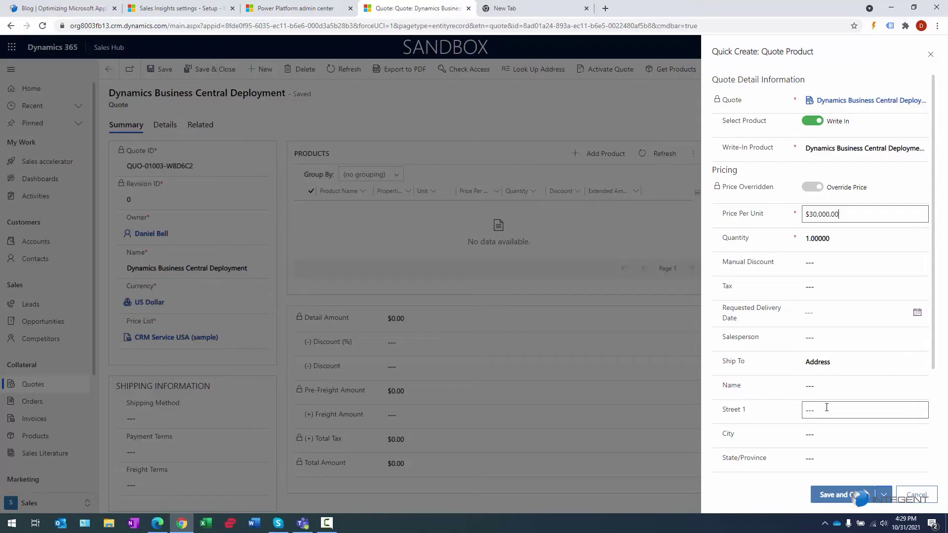
left_click(854, 495)
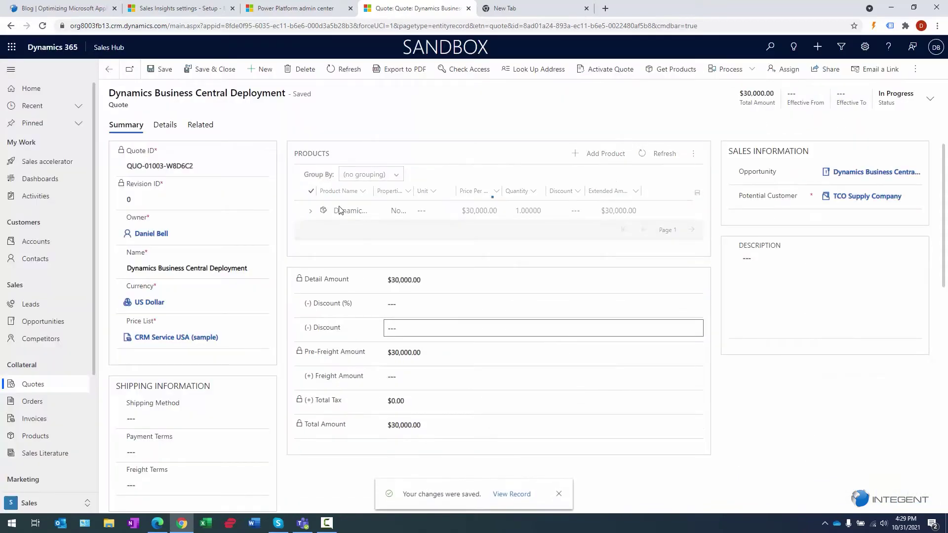
Select the new product line and widen the Product Name column.
left_click(310, 213)
left_click(311, 212)
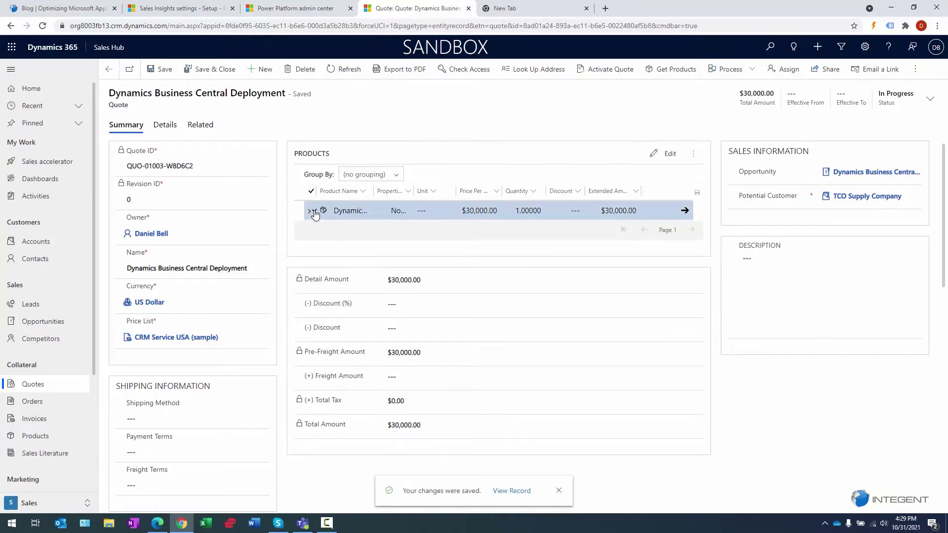
left_click_drag(374, 191, 488, 191)
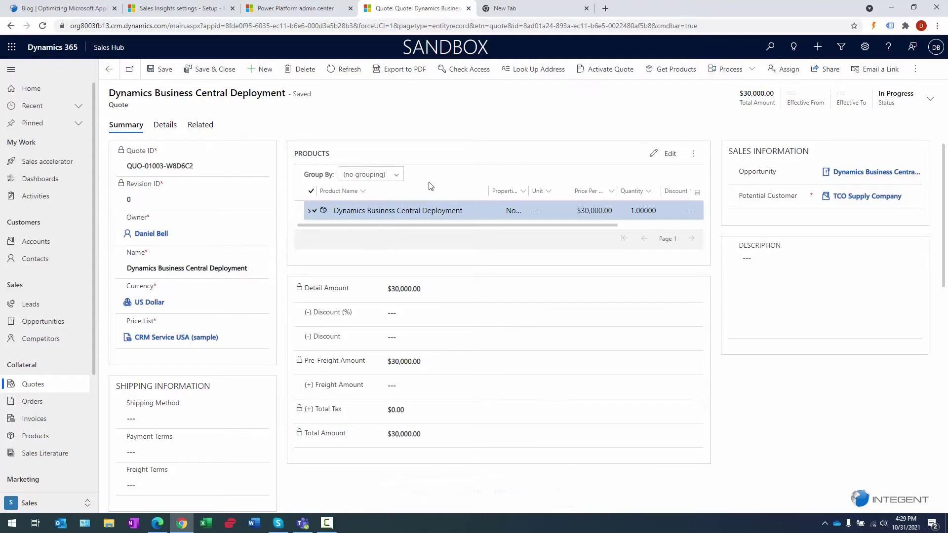
Add a second write-in product line, Training, at $10,000 per unit.
left_click(311, 191)
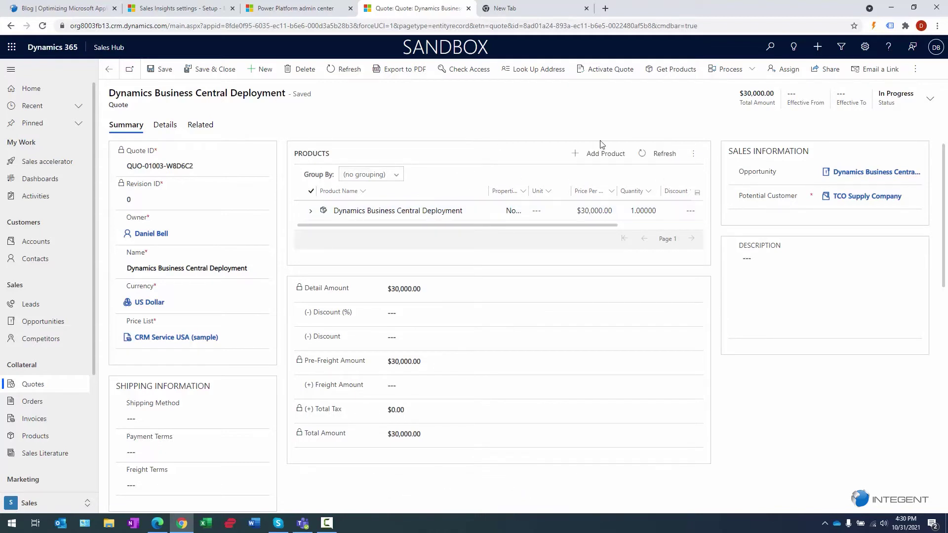
left_click(601, 149)
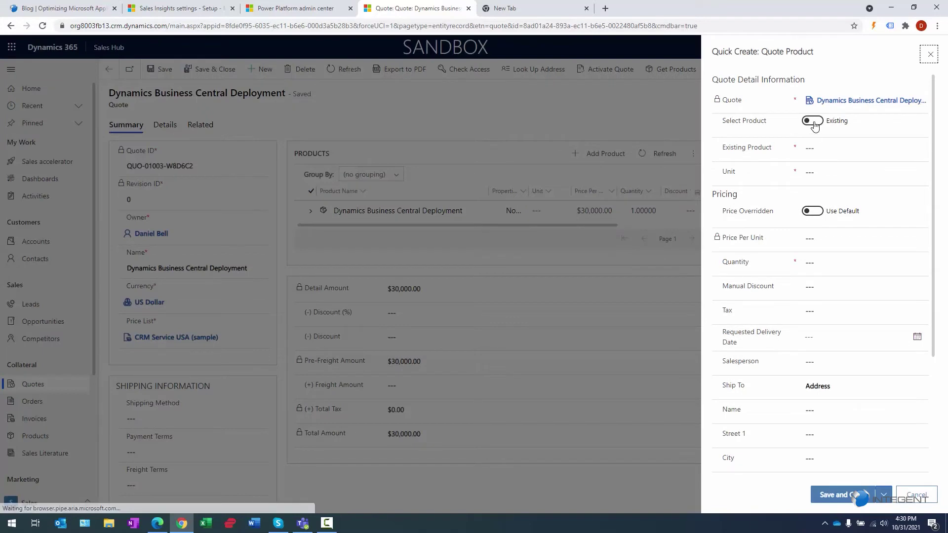
left_click(812, 121)
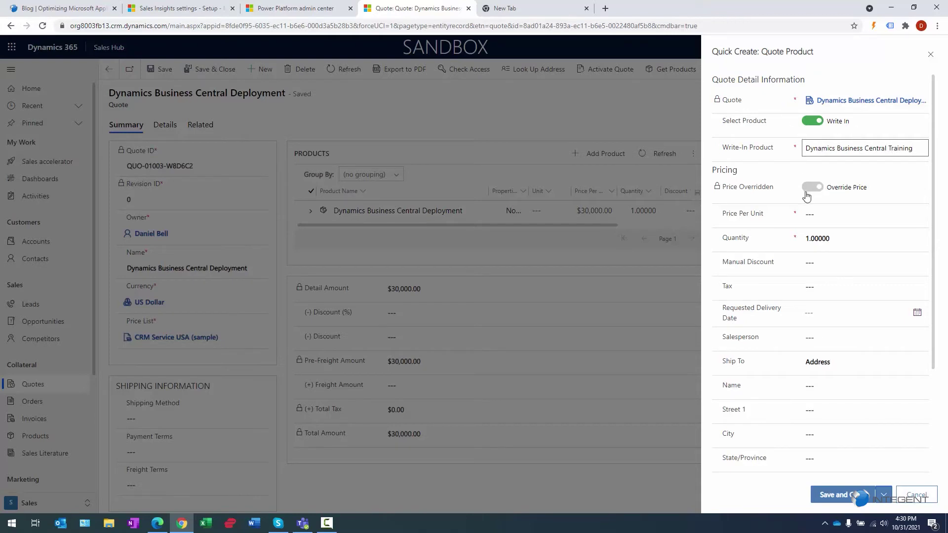
left_click(822, 215)
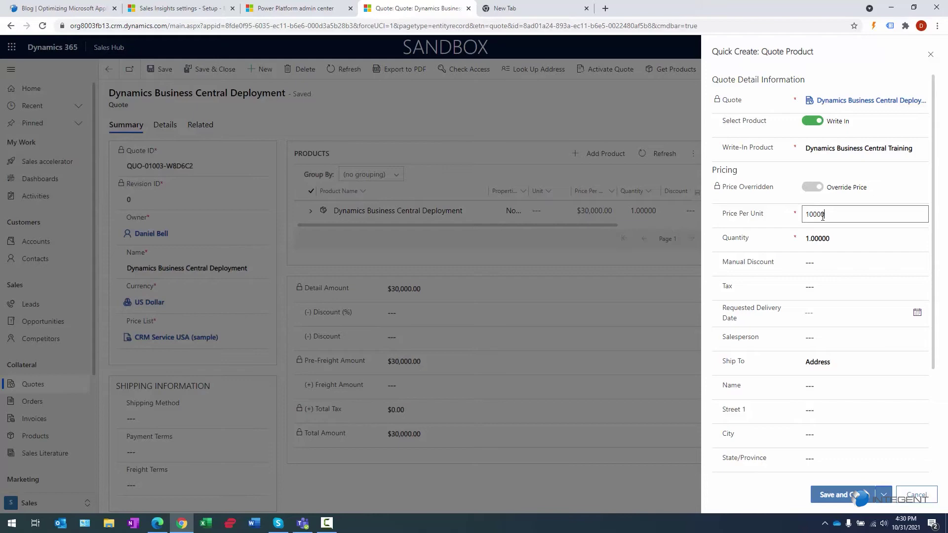
key("Tab")
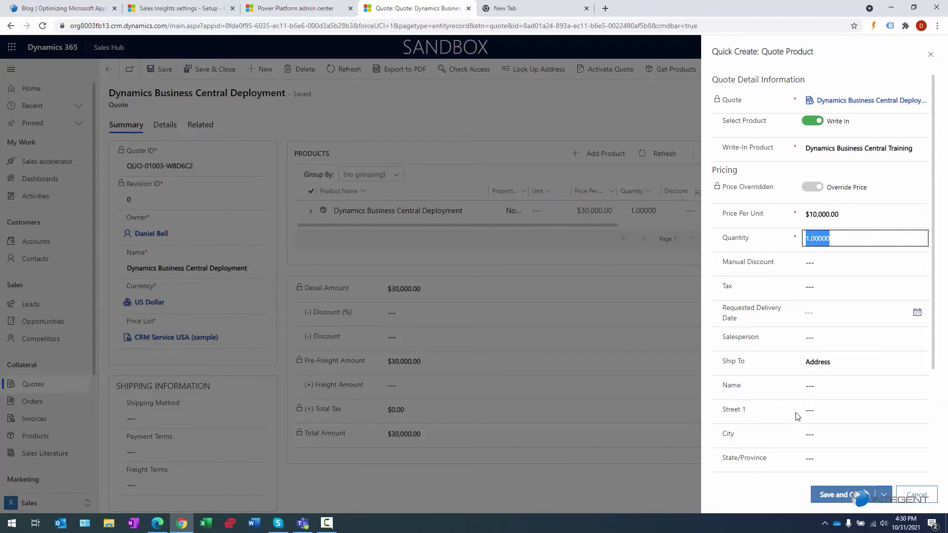
left_click(842, 494)
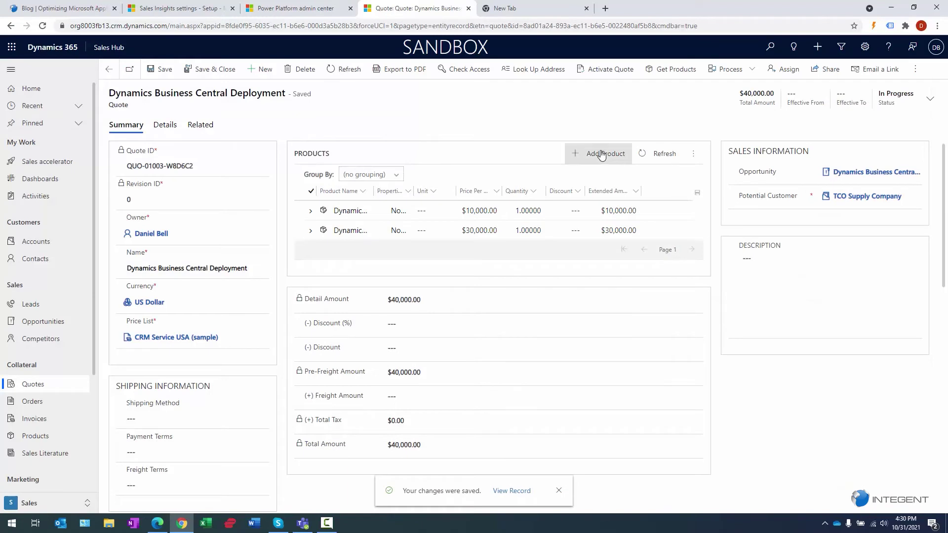
Add write-in 'Dynamics 365 Managed Services' at $10,000 and widen the Product Name column.
left_click(601, 154)
left_click(811, 121)
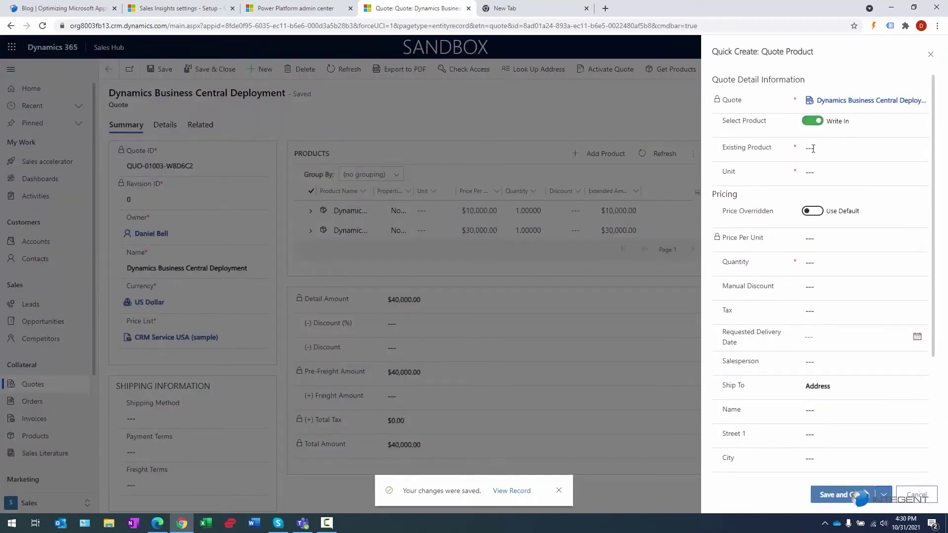
left_click(817, 150)
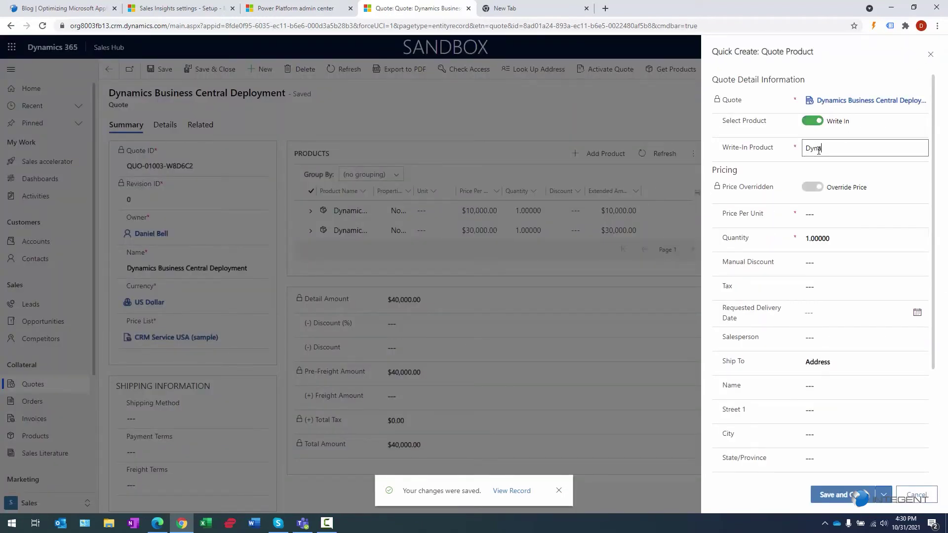
type("Dynamics 365 Managed Servic")
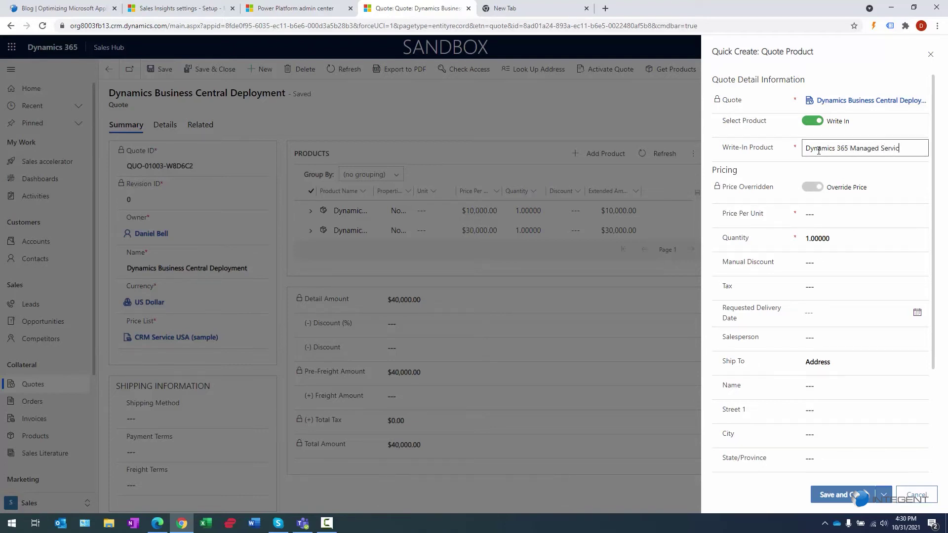
type("es")
left_click(845, 210)
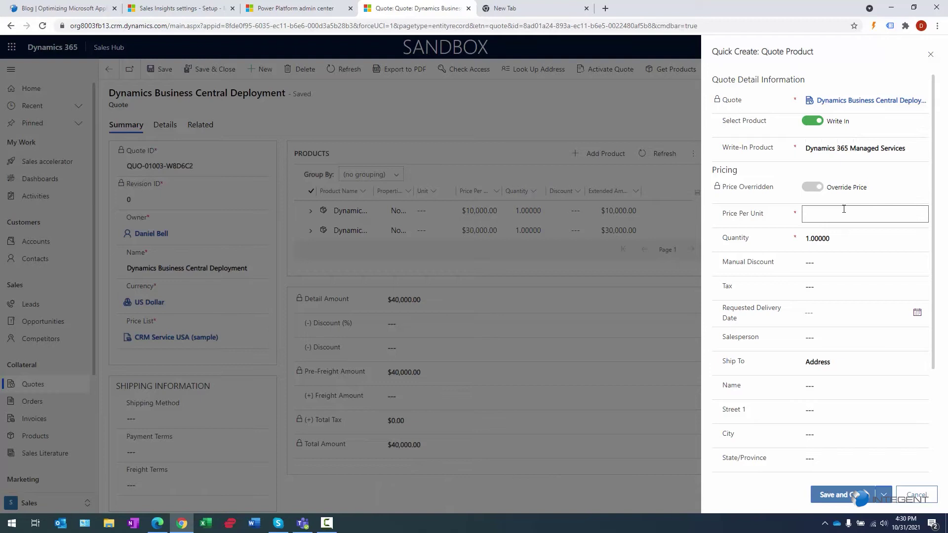
type("10,000")
key("Tab")
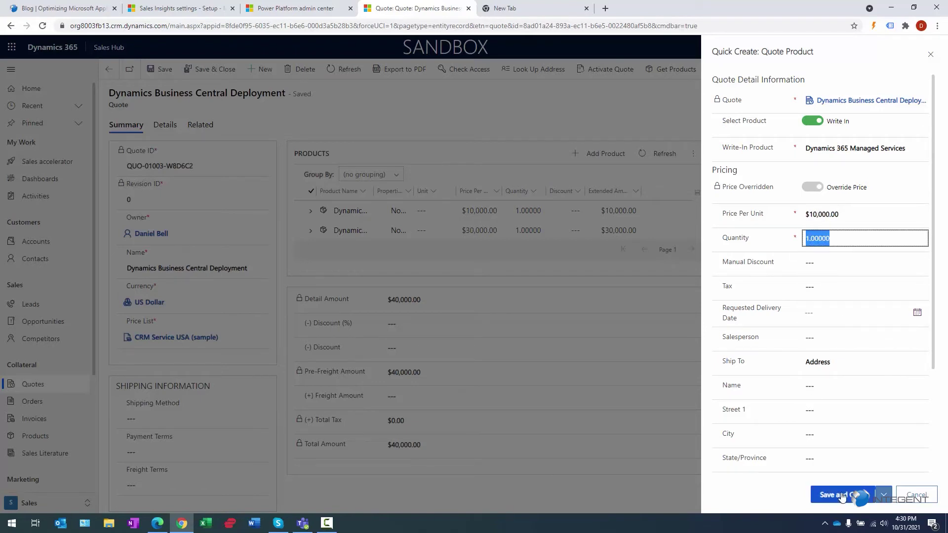
left_click(842, 491)
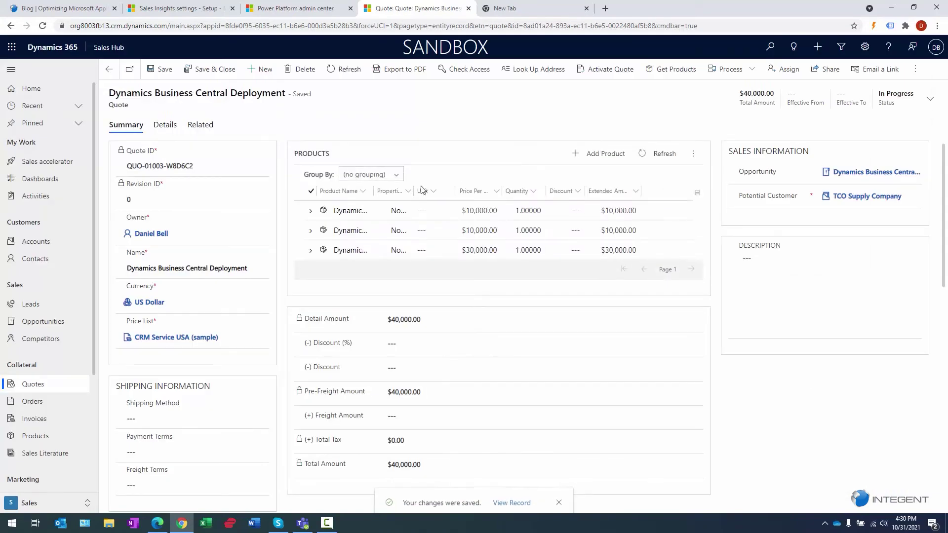
left_click_drag(373, 191, 497, 191)
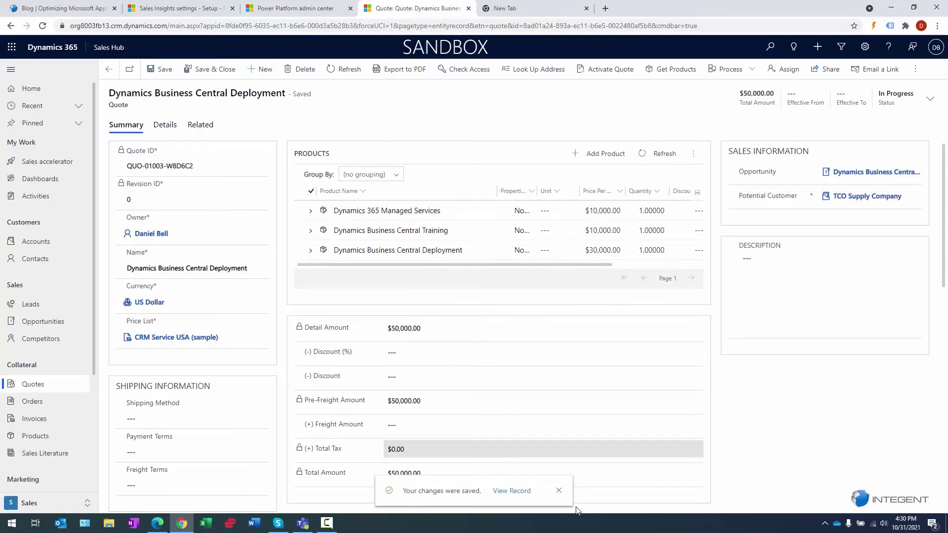
Apply a 3% quote discount and save, bringing the total to $48,500.
left_click(559, 490)
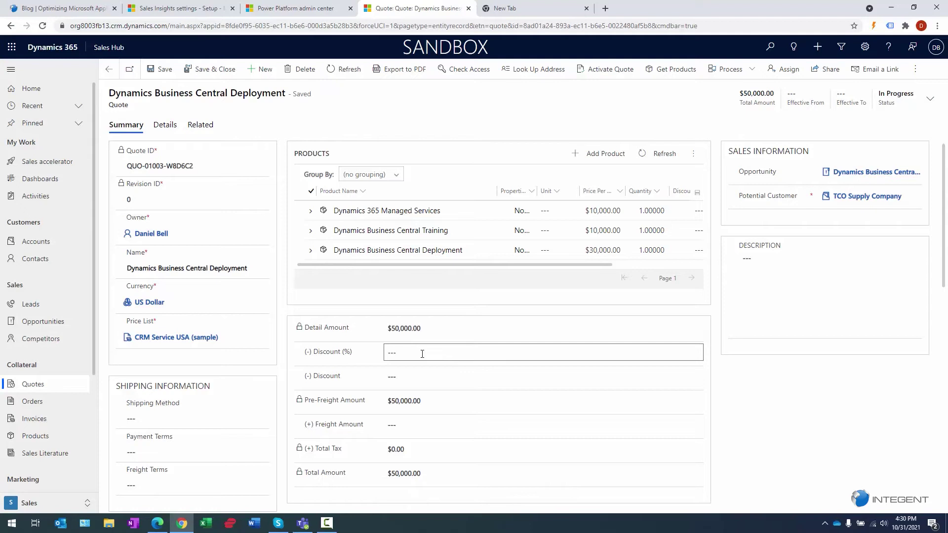
left_click(423, 377)
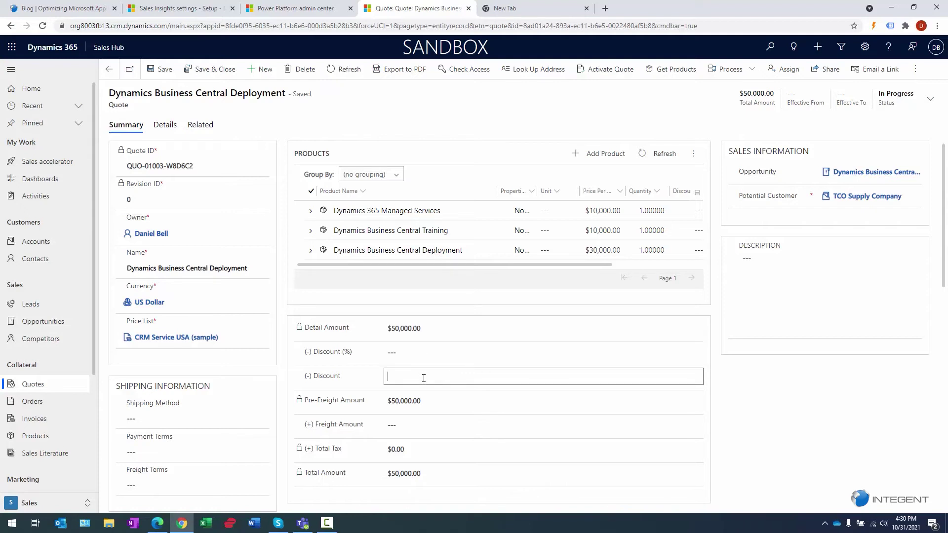
left_click(414, 353)
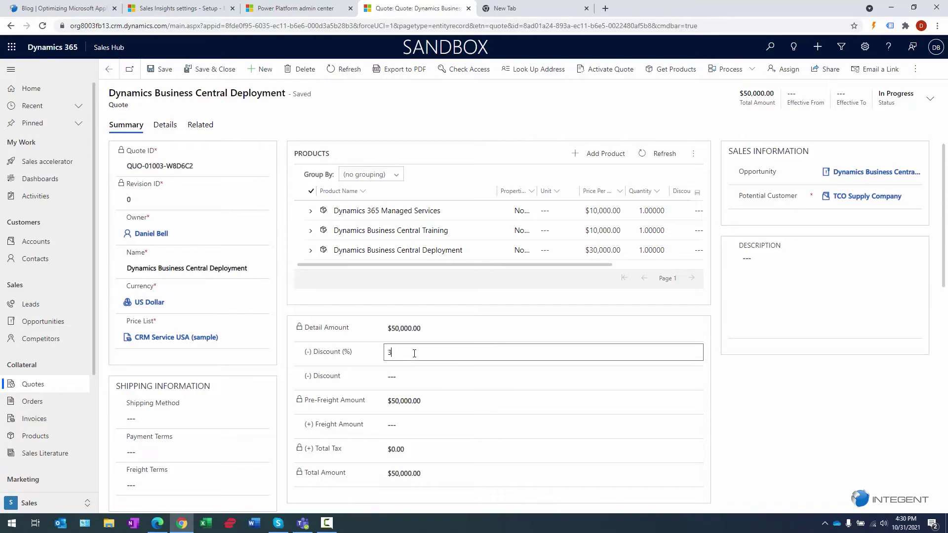
key("Tab")
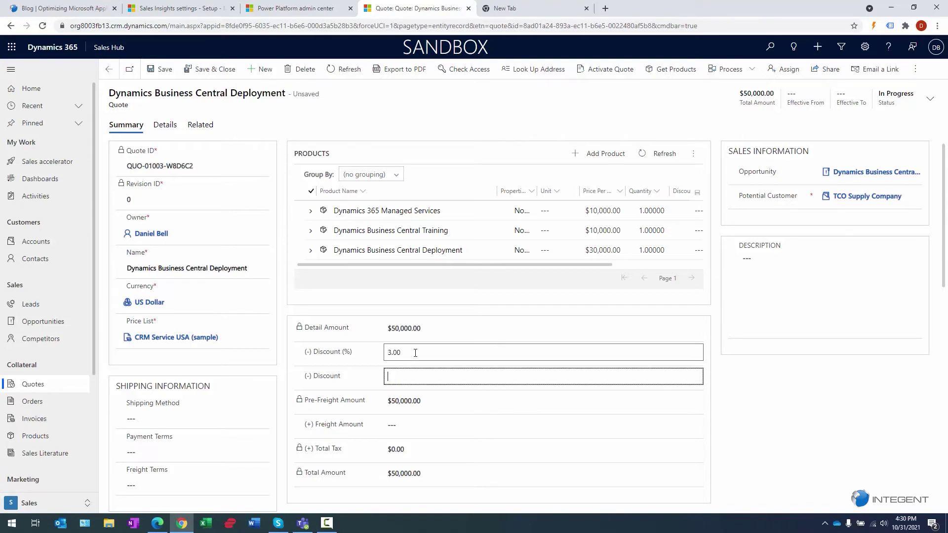
left_click(160, 68)
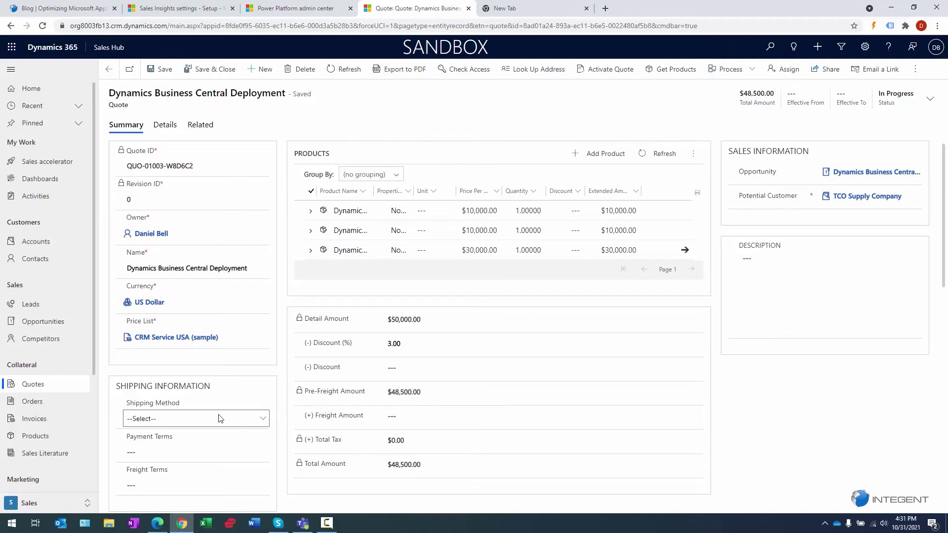
Set the quote's payment terms to Net 30.
left_click(171, 421)
left_click(170, 419)
left_click(156, 454)
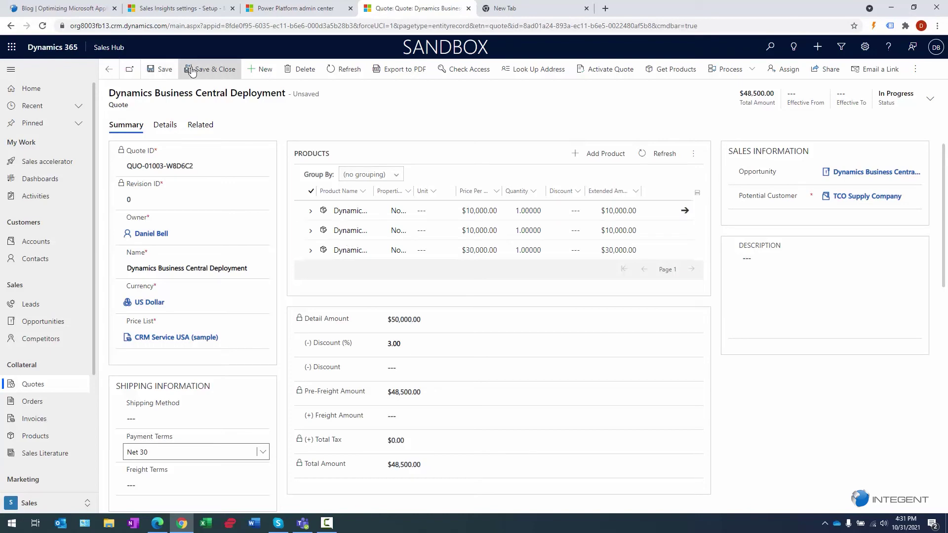
Save and close the quote, then reopen the opportunity's Quotes tab and select the $48,500 draft.
left_click(205, 69)
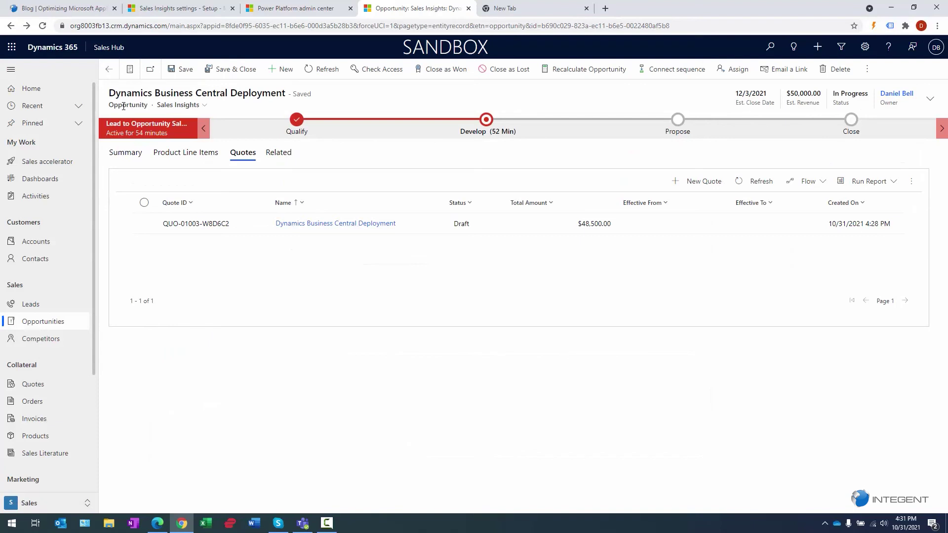
left_click(43, 322)
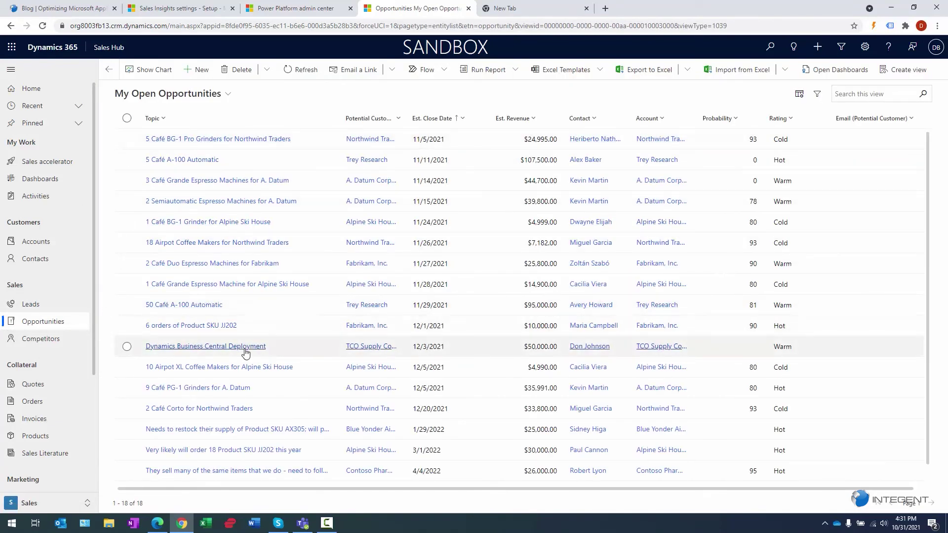
left_click(187, 348)
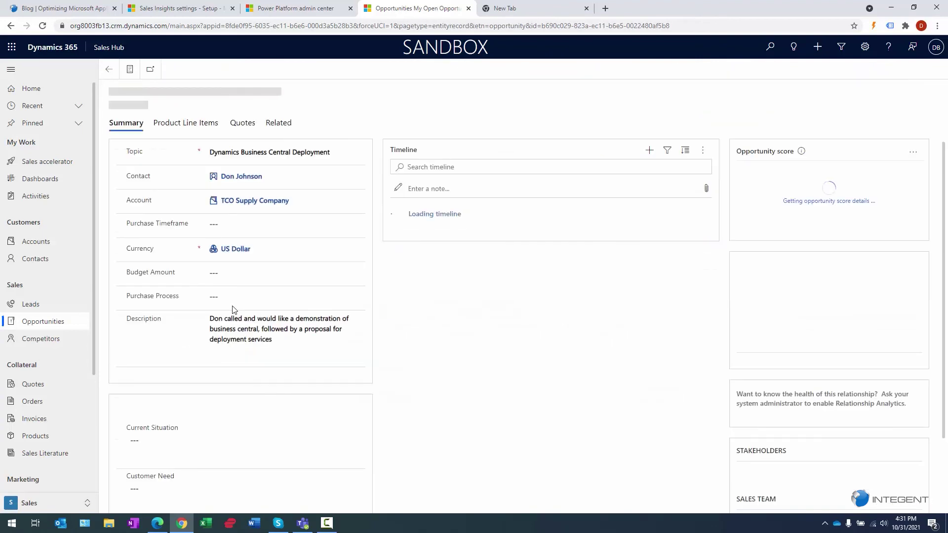
left_click(249, 154)
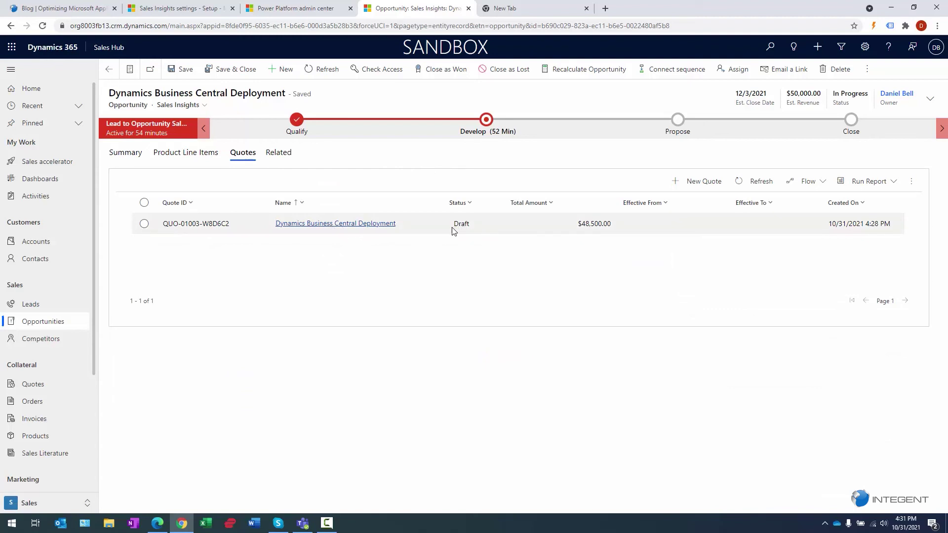
left_click(436, 230)
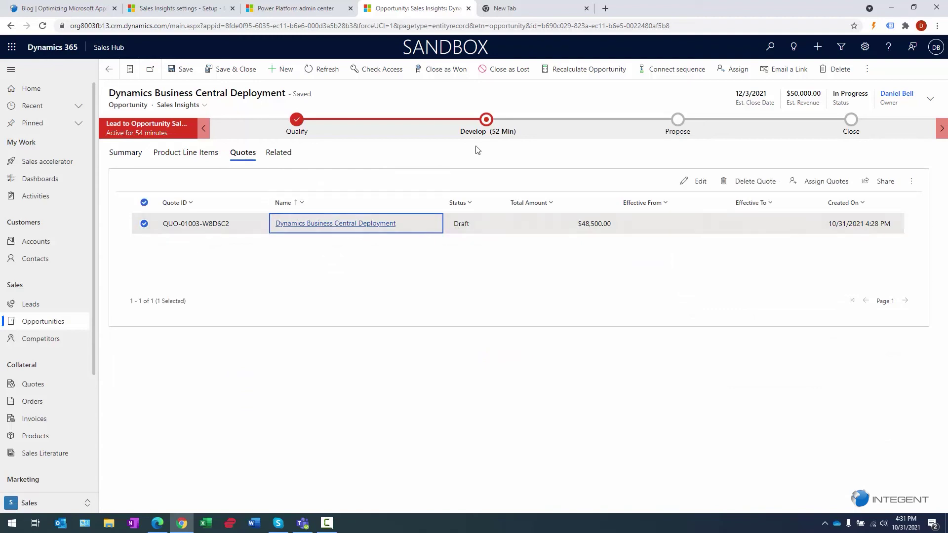
Open the $48,500 draft quote and widen Product Name to review its three write-in lines.
left_click(335, 225)
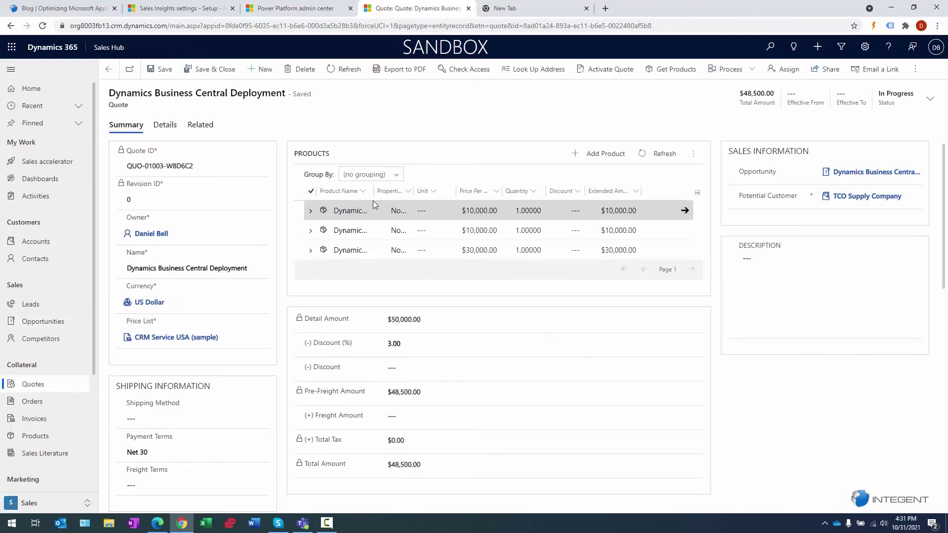
left_click_drag(372, 191, 484, 192)
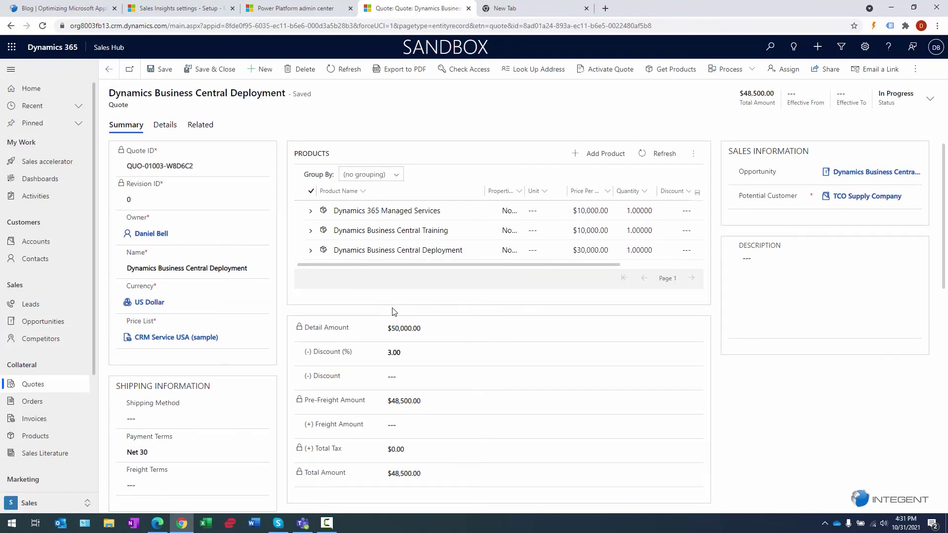